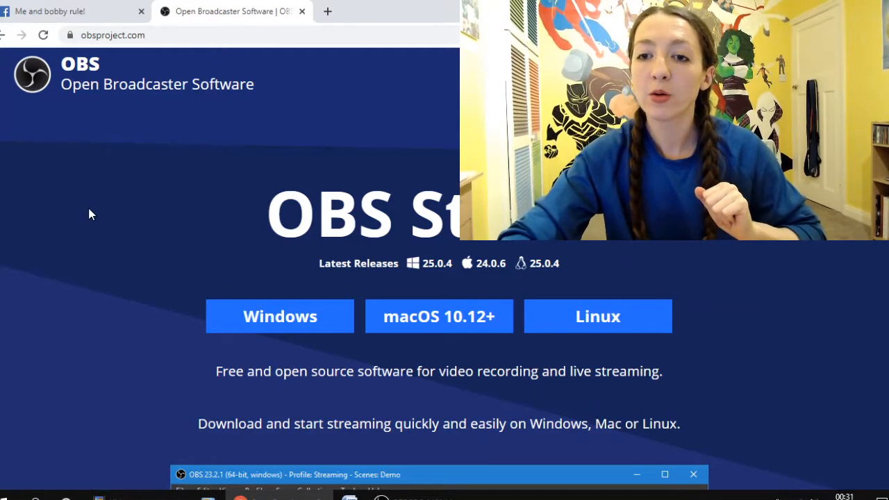
Switch to OBS, move the webcam source to the canvas's upper-left area and enlarge it until it fills the canvas.
{"action": "key", "text": "alt+Tab"}
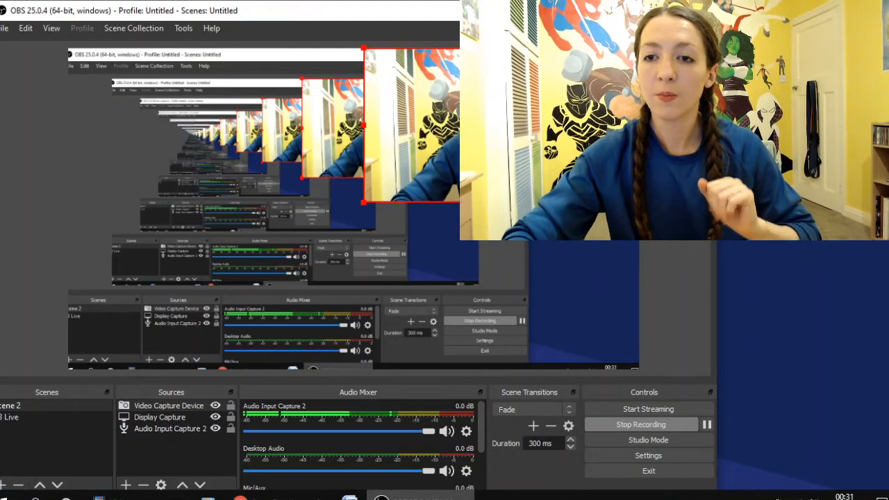
{"action": "left_click_drag", "start_coordinate": [532, 125], "coordinate": [276, 157]}
{"action": "left_click_drag", "start_coordinate": [491, 290], "coordinate": [638, 370]}
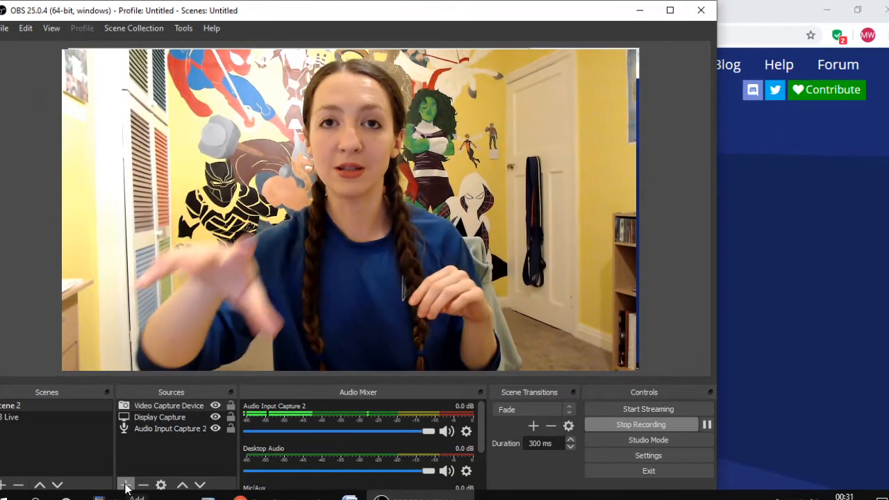
Shrink the webcam source in the preview and place it in the upper-right corner of the canvas.
{"action": "left_click", "coordinate": [126, 485]}
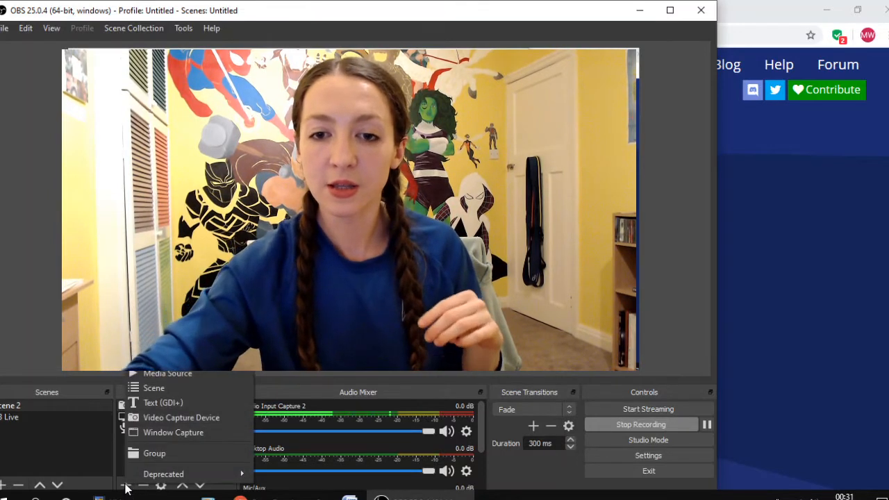
{"action": "left_click", "coordinate": [180, 421]}
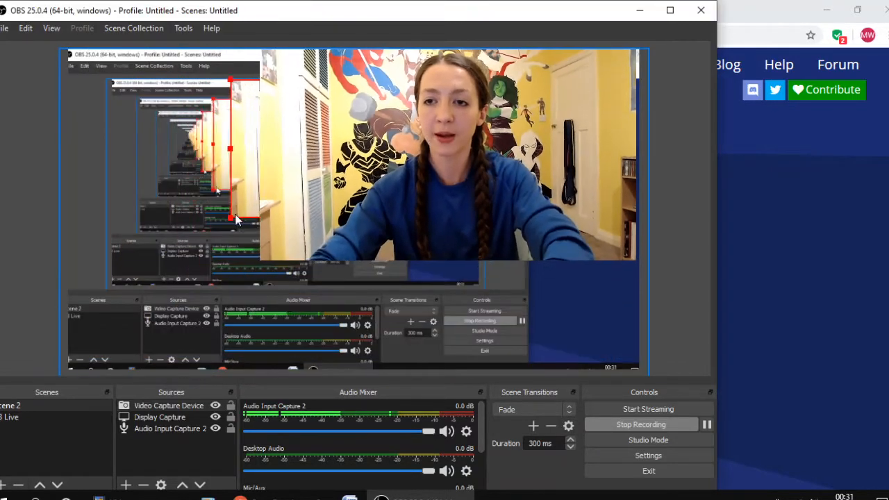
{"action": "left_click_drag", "start_coordinate": [236, 215], "coordinate": [269, 197]}
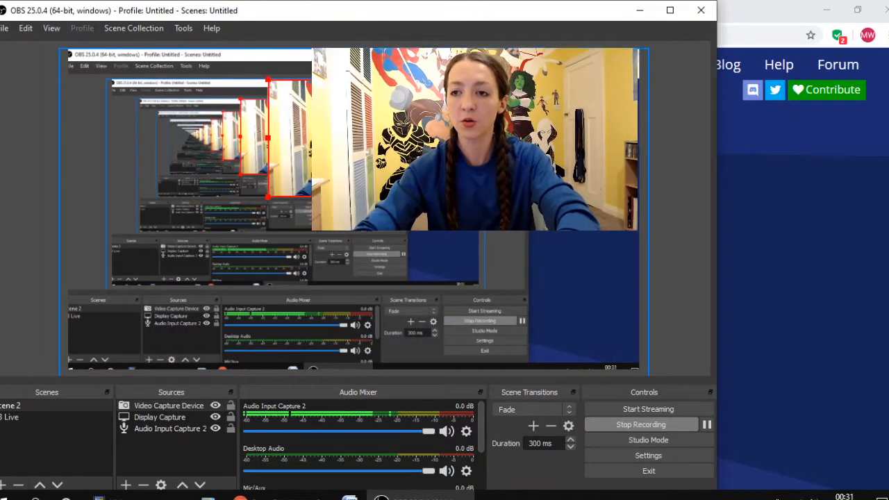
{"action": "left_click_drag", "start_coordinate": [351, 163], "coordinate": [516, 132]}
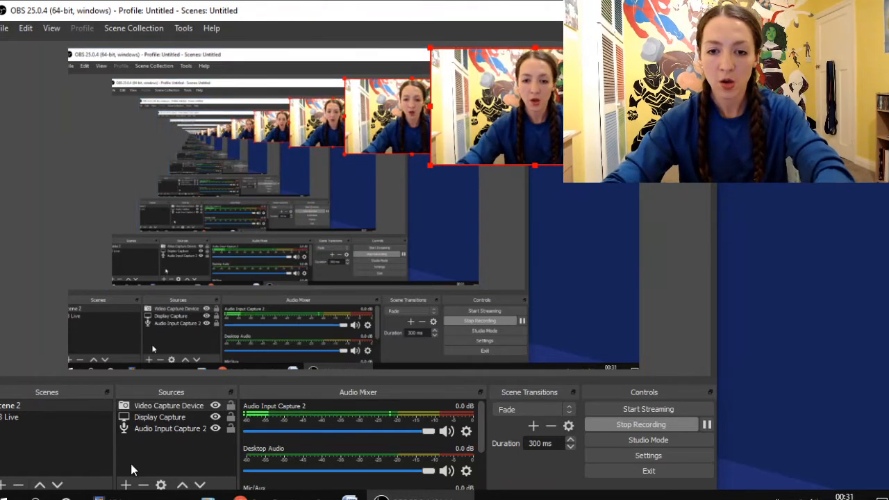
Add a new Video Capture Device source to the scene and select USB2.0 HD UVC WebCam as its device.
{"action": "left_click", "coordinate": [126, 484]}
{"action": "left_click", "coordinate": [180, 410]}
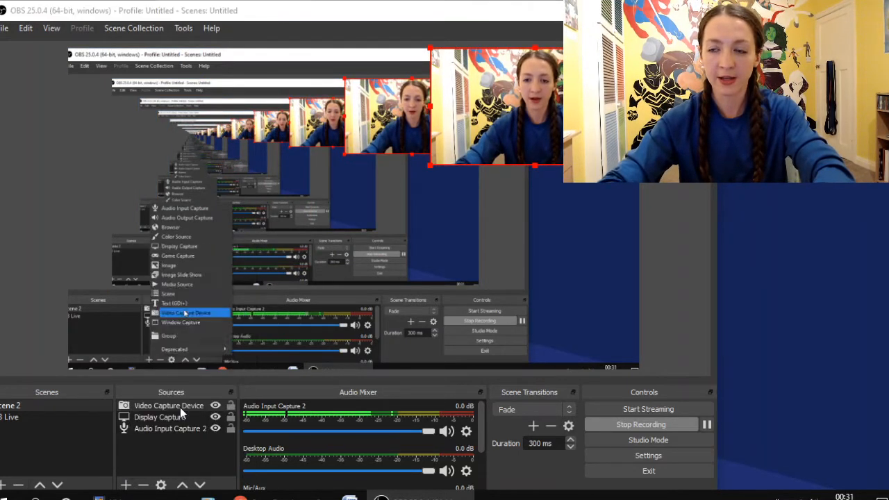
{"action": "left_click_drag", "start_coordinate": [355, 141], "coordinate": [358, 144]}
{"action": "left_click", "coordinate": [395, 358]}
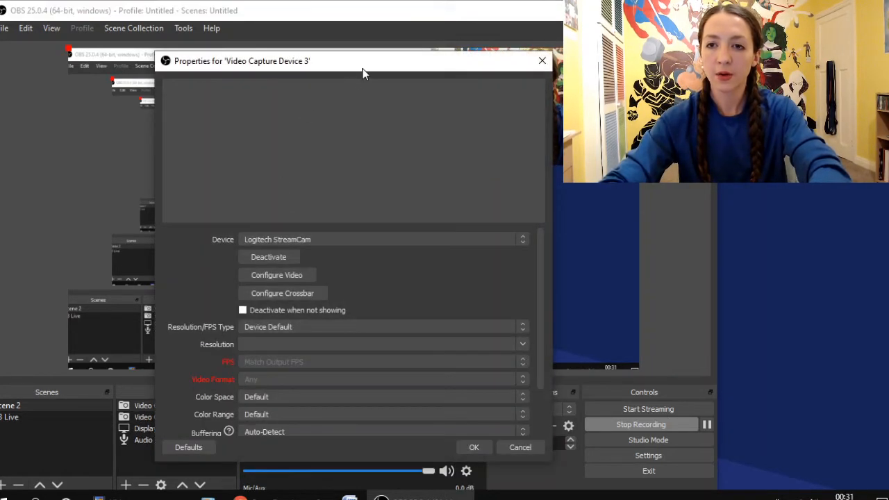
{"action": "left_click_drag", "start_coordinate": [363, 72], "coordinate": [241, 95]}
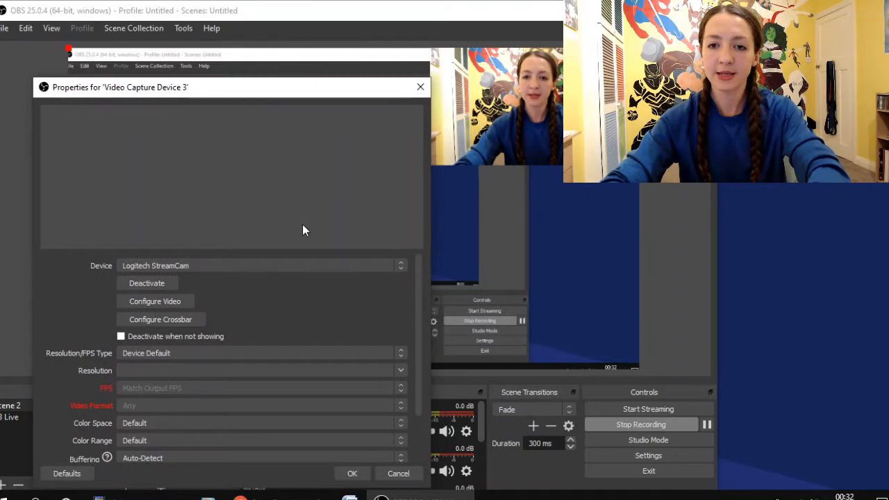
{"action": "left_click", "coordinate": [342, 264]}
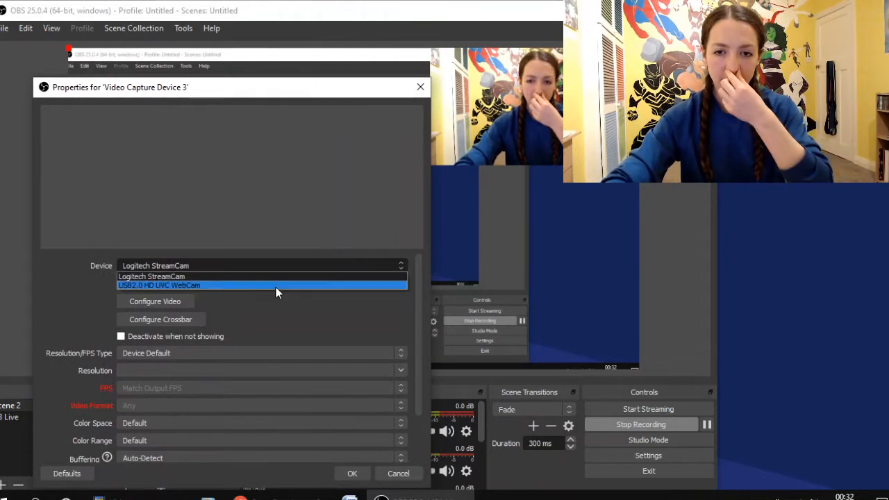
{"action": "left_click", "coordinate": [272, 285]}
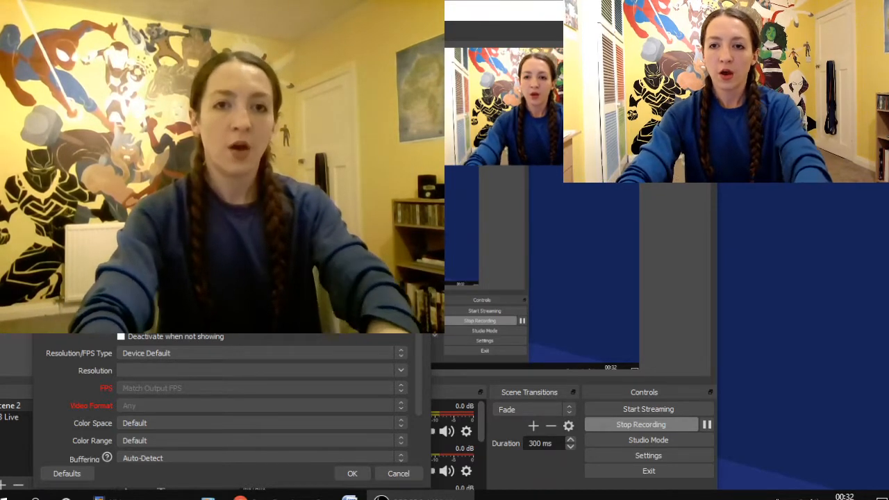
Set the new capture device's Resolution/FPS Type to Custom and its resolution to 1280x720.
{"action": "left_click_drag", "start_coordinate": [315, 93], "coordinate": [663, 229]}
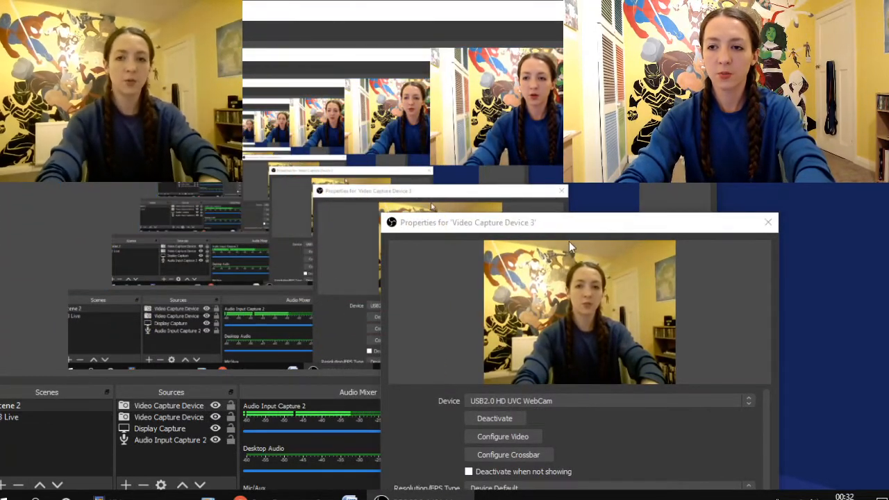
{"action": "left_click_drag", "start_coordinate": [574, 233], "coordinate": [376, 163]}
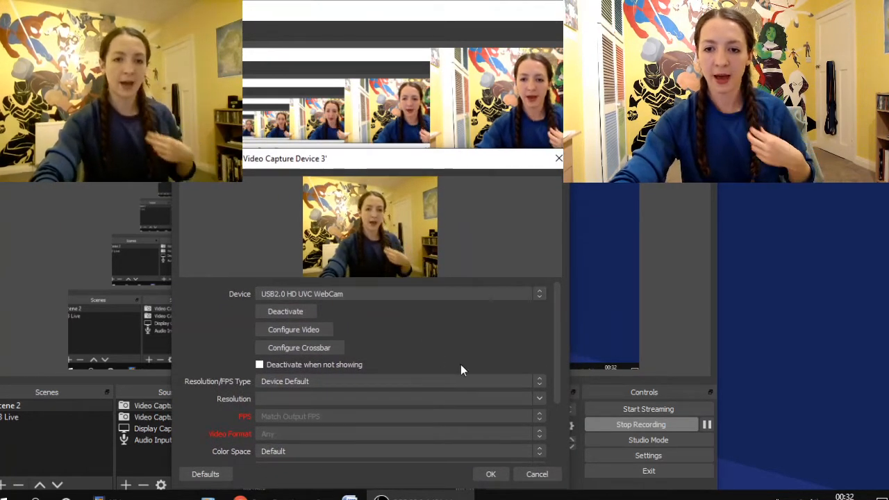
{"action": "left_click", "coordinate": [497, 381]}
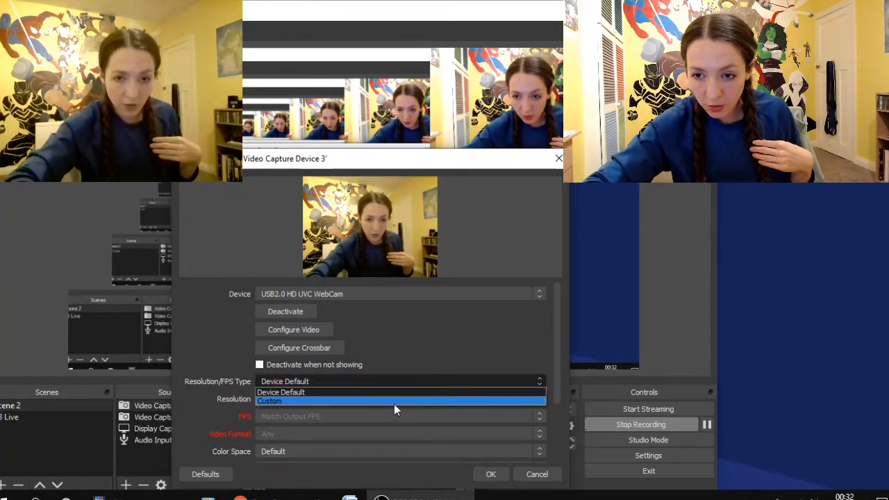
{"action": "left_click", "coordinate": [393, 404]}
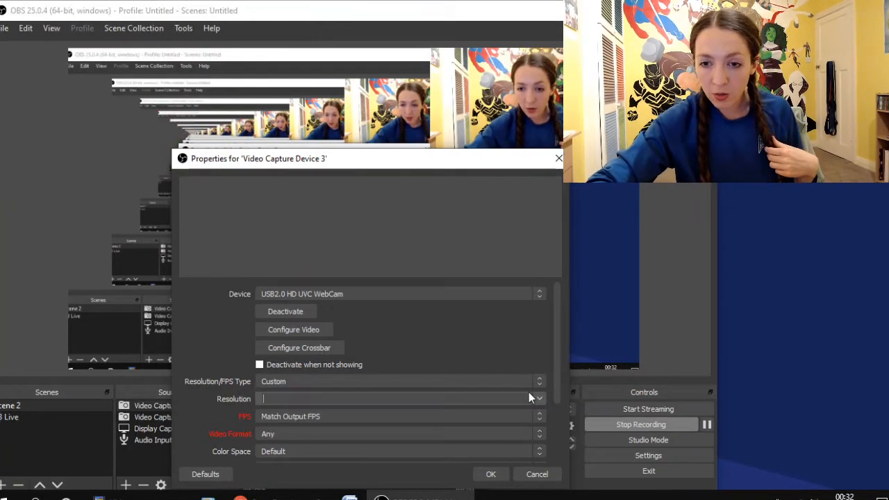
{"action": "left_click", "coordinate": [539, 398]}
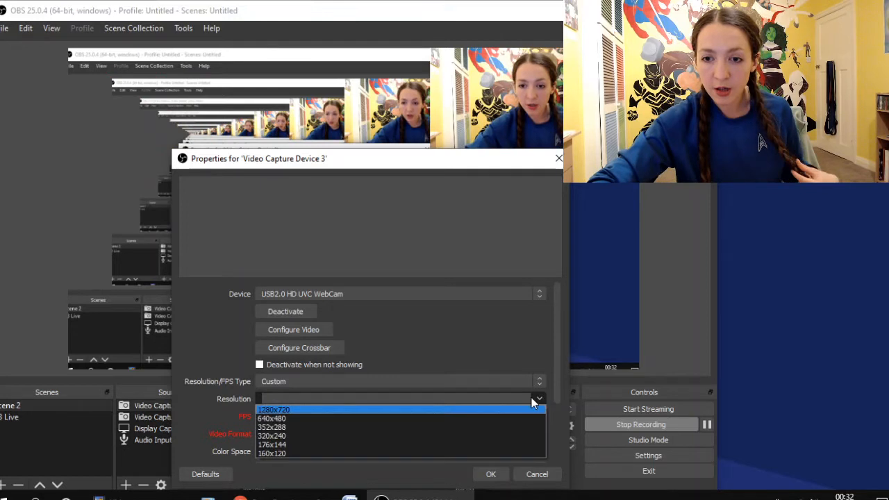
{"action": "left_click", "coordinate": [404, 410]}
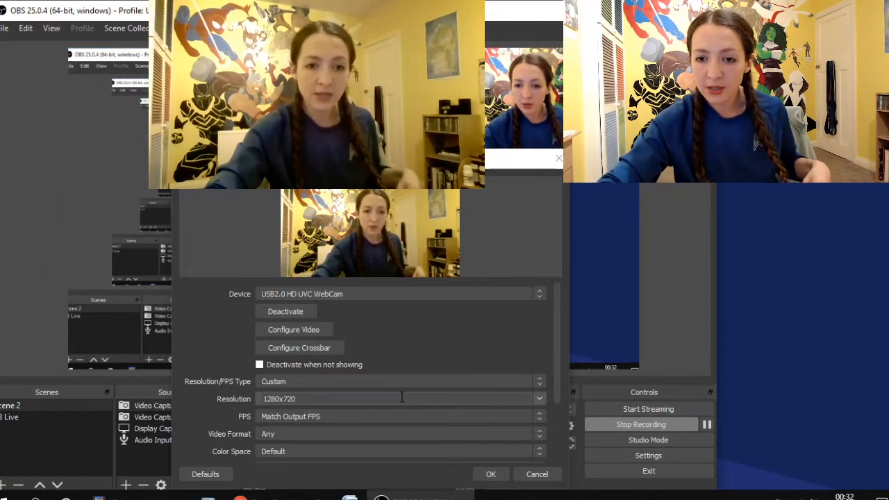
Set the new capture device's FPS to 30 and accept its properties.
{"action": "left_click", "coordinate": [493, 417]}
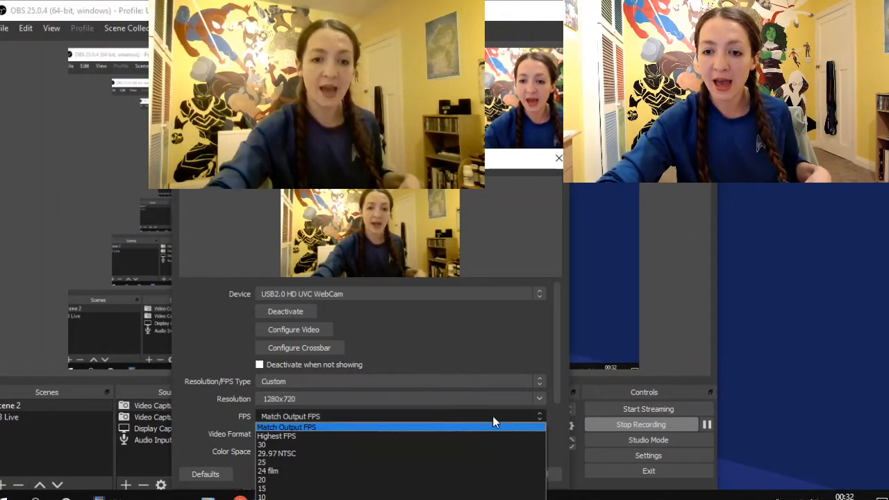
{"action": "left_click", "coordinate": [354, 444]}
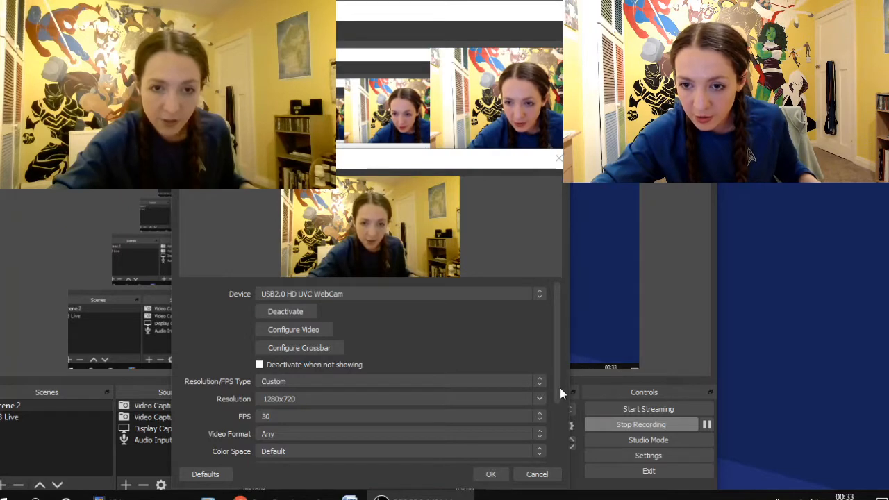
{"action": "scroll", "coordinate": [560, 388], "scroll_direction": "down", "scroll_amount": 3}
{"action": "left_click", "coordinate": [491, 475]}
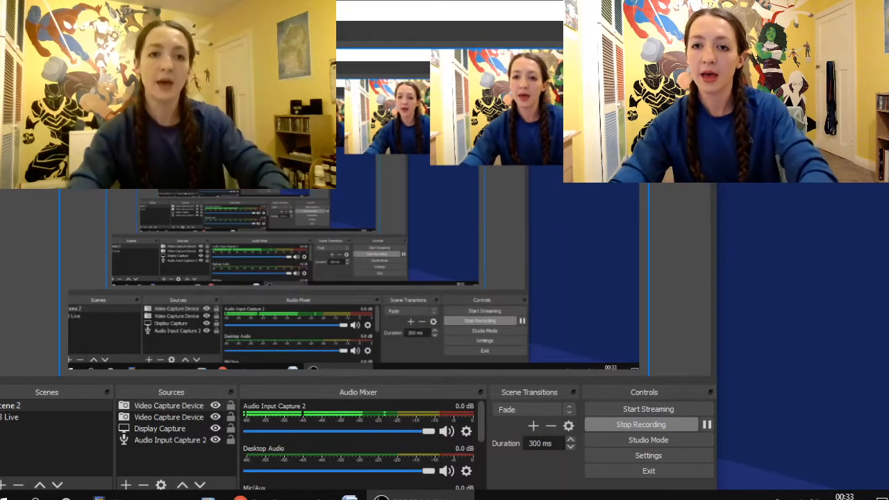
Delete the newly added second Video Capture Device source from the scene.
{"action": "left_click", "coordinate": [188, 407]}
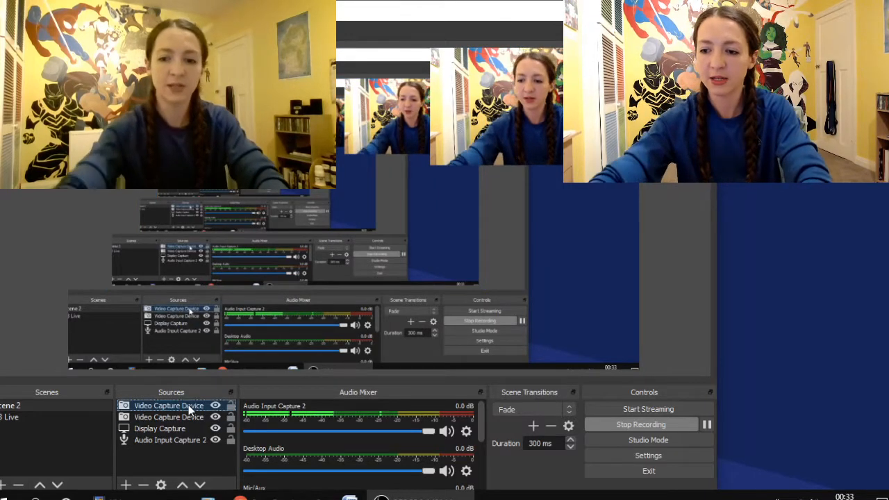
{"action": "key", "text": "Delete"}
{"action": "left_click", "coordinate": [416, 283]}
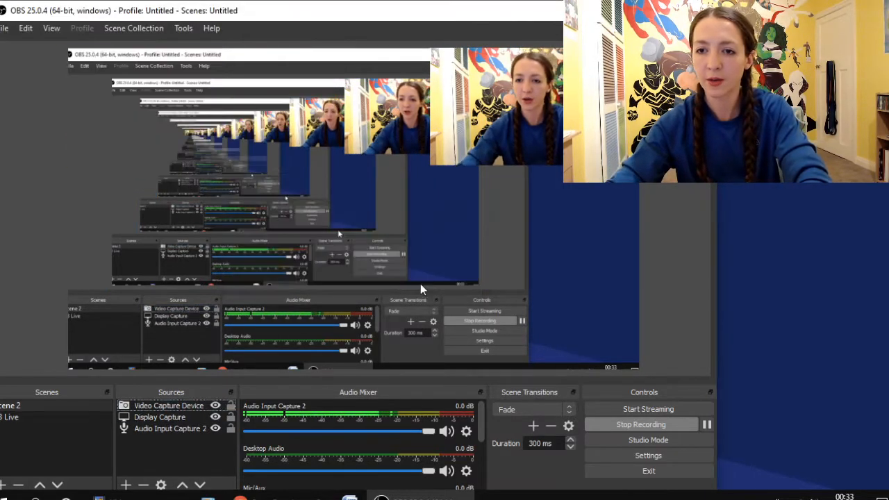
Reposition the webcam source, enlarge it, and shrink it to a small picture in the canvas's upper-right corner.
{"action": "left_click_drag", "start_coordinate": [222, 222], "coordinate": [225, 134]}
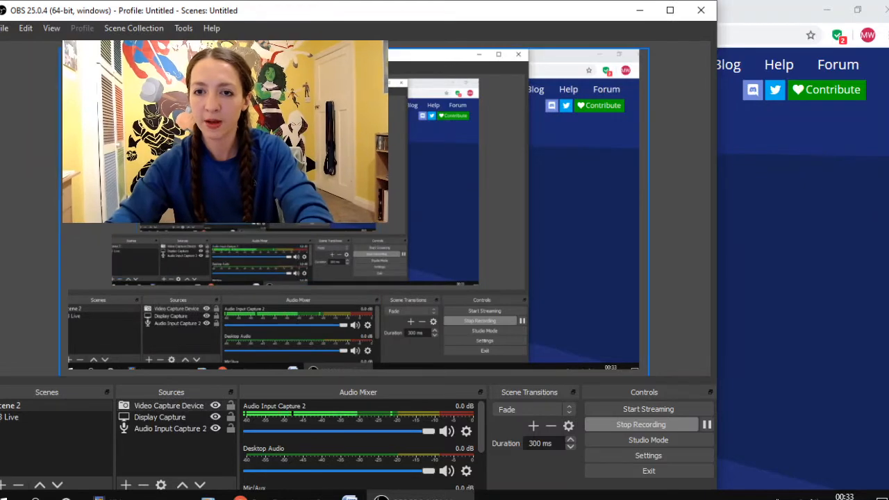
{"action": "left_click_drag", "start_coordinate": [388, 222], "coordinate": [640, 364]}
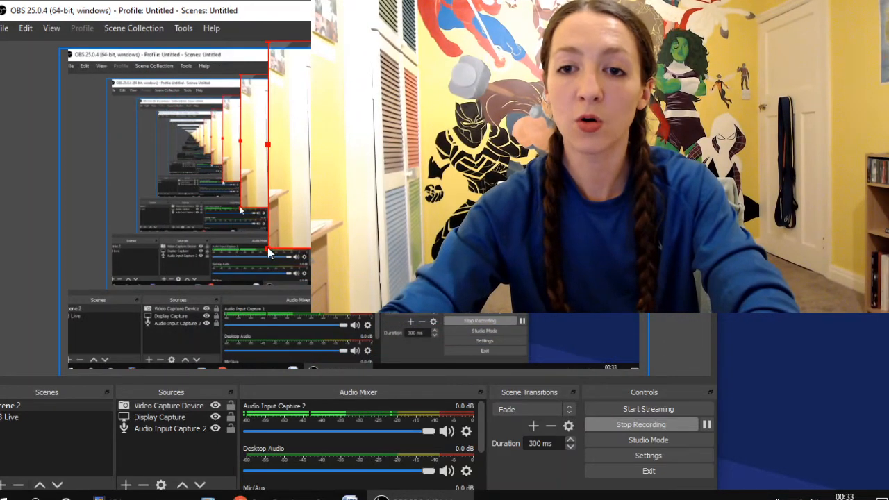
{"action": "left_click_drag", "start_coordinate": [267, 249], "coordinate": [488, 132]}
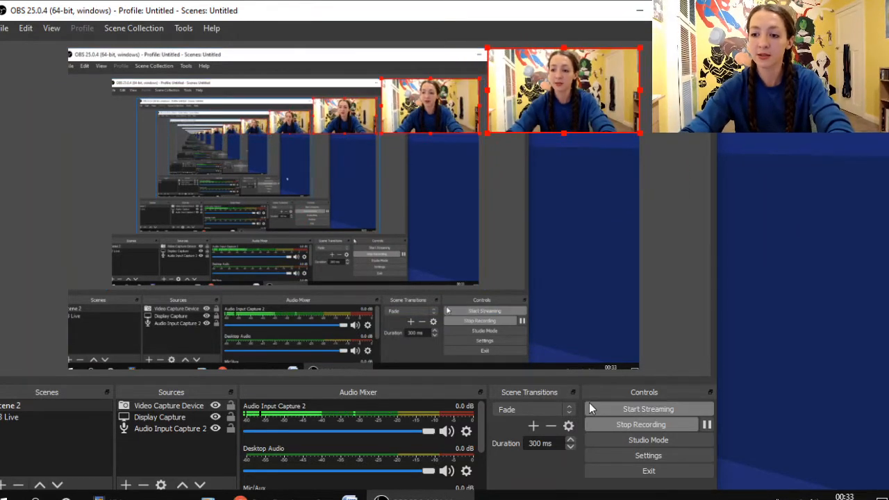
Open the OBS settings and examine the video canvas resolution, output resolution and frame rate.
{"action": "left_click", "coordinate": [623, 453]}
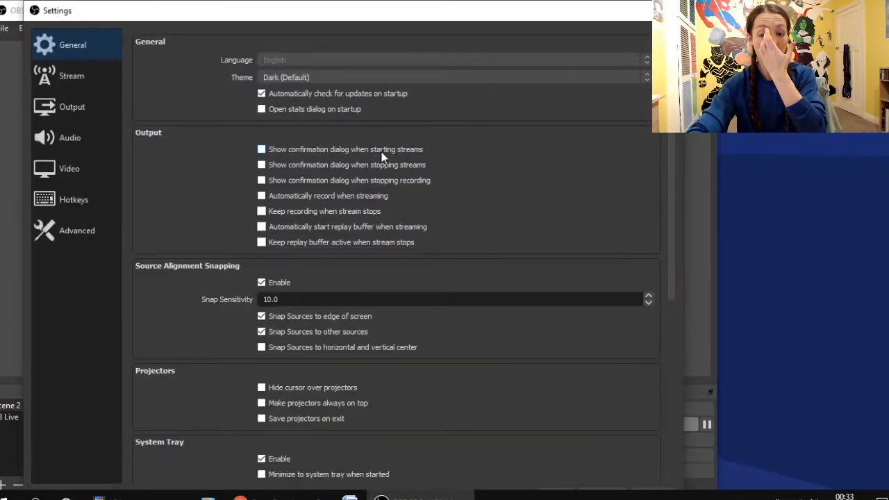
{"action": "left_click_drag", "start_coordinate": [273, 12], "coordinate": [246, 19]}
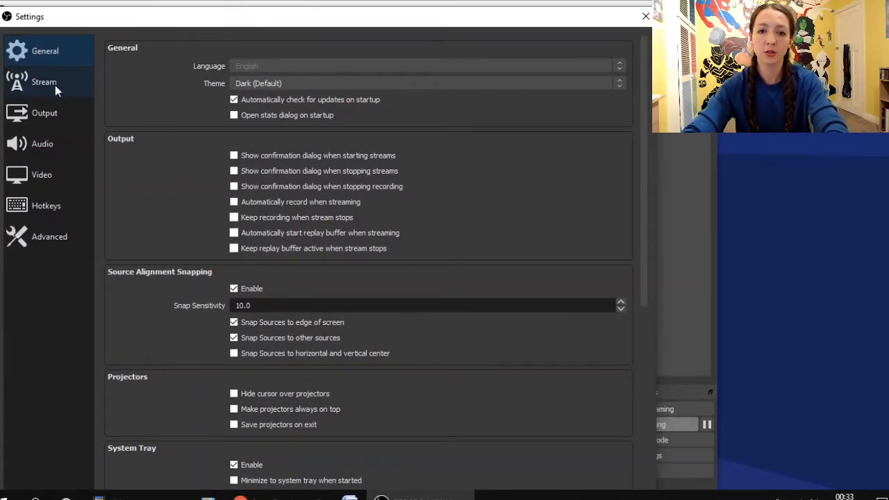
{"action": "left_click", "coordinate": [60, 177]}
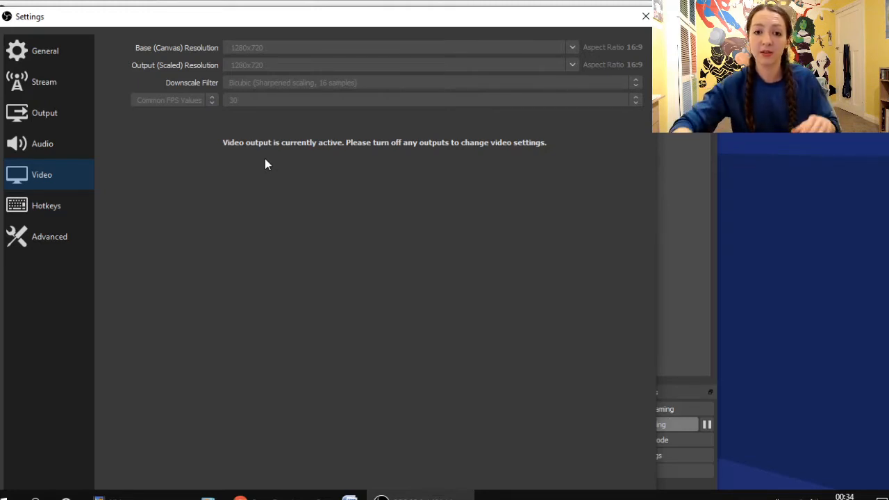
Choose Facebook Live as the streaming service and clear the existing stream key.
{"action": "left_click", "coordinate": [37, 83]}
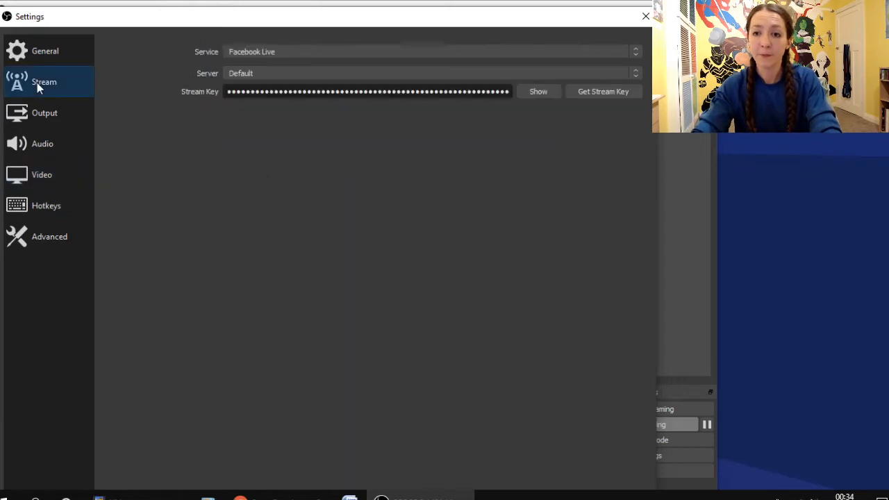
{"action": "left_click", "coordinate": [534, 52]}
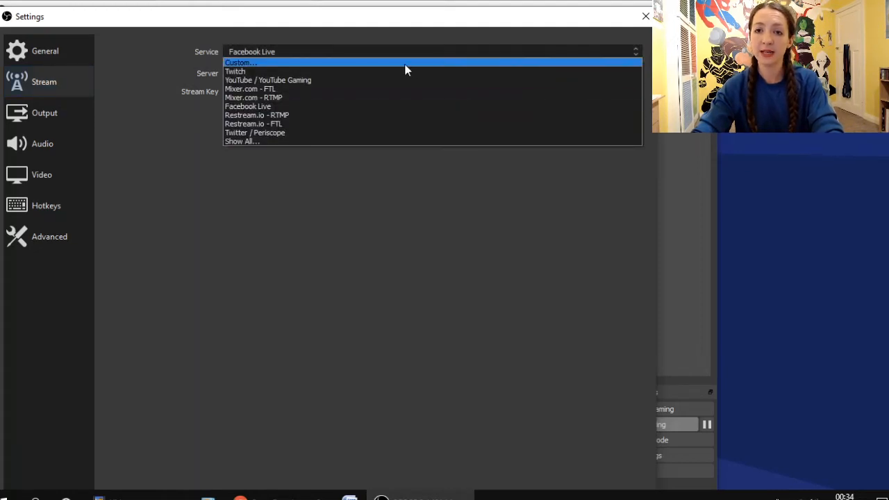
{"action": "left_click", "coordinate": [398, 106]}
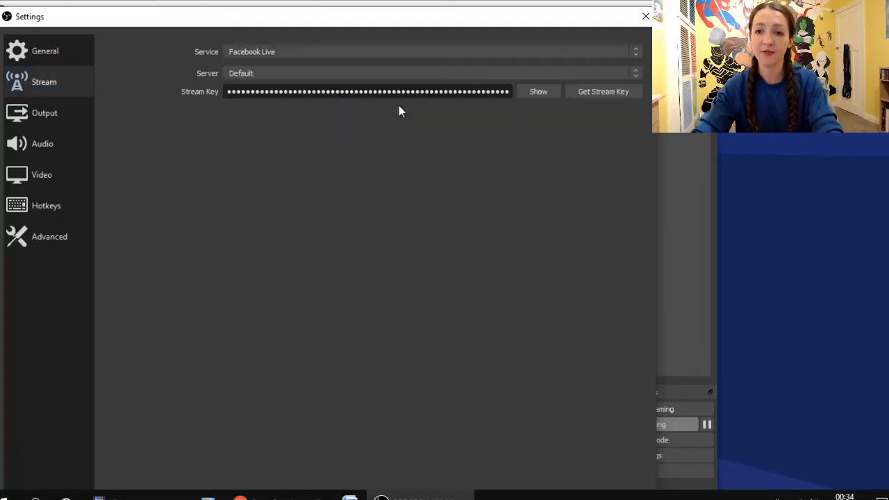
{"action": "double_click", "coordinate": [316, 91]}
{"action": "key", "text": "BackSpace"}
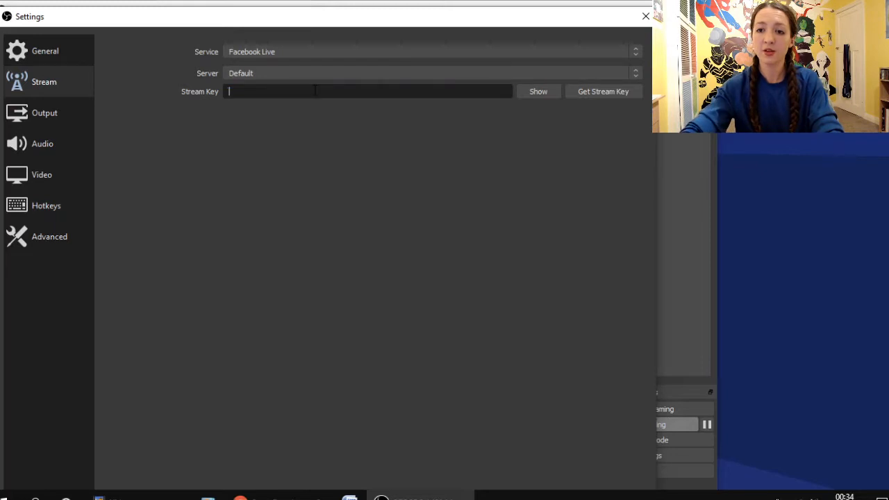
Switch to Chrome and bring up the private Facebook group's discussion page.
{"action": "mouse_move", "coordinate": [277, 495]}
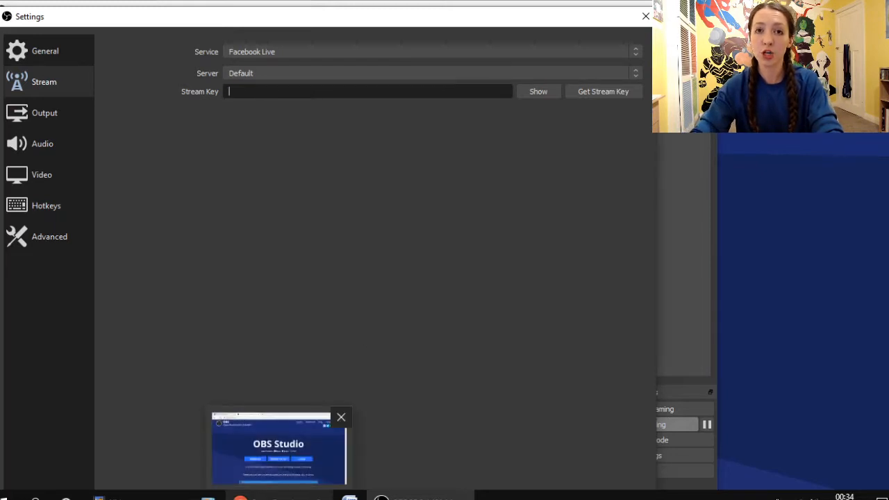
{"action": "left_click", "coordinate": [278, 448]}
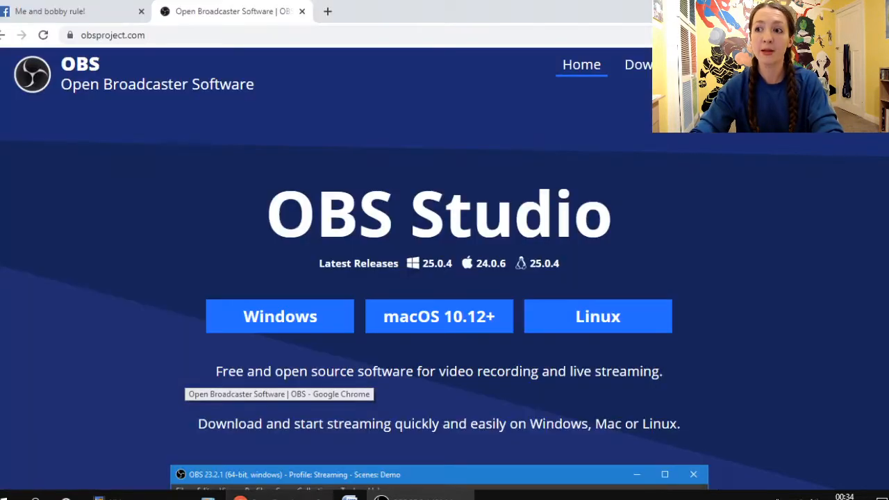
{"action": "left_click", "coordinate": [109, 7]}
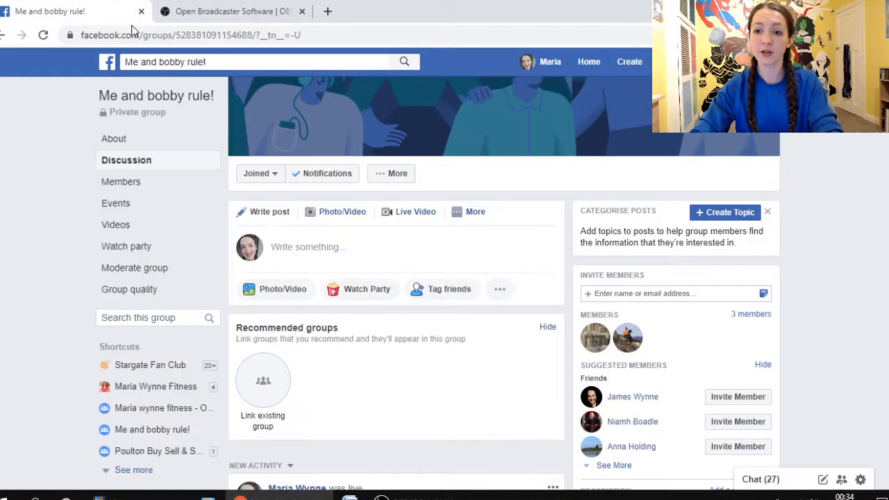
Open a live video setup for the private Facebook group and copy its persistent stream key.
{"action": "left_click", "coordinate": [412, 217]}
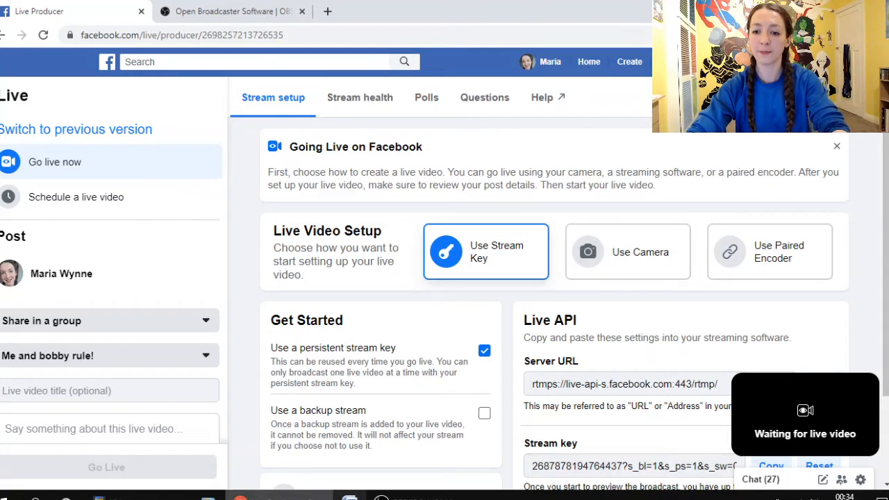
{"action": "left_click", "coordinate": [381, 495]}
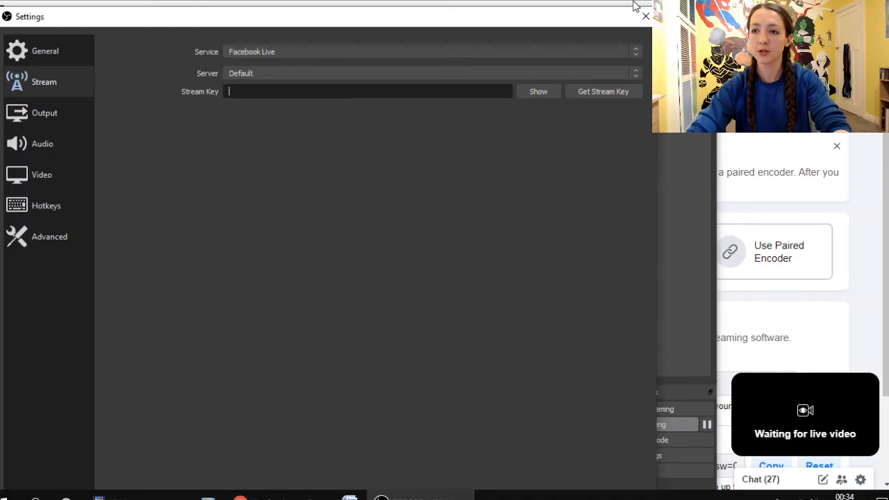
{"action": "left_click", "coordinate": [283, 494]}
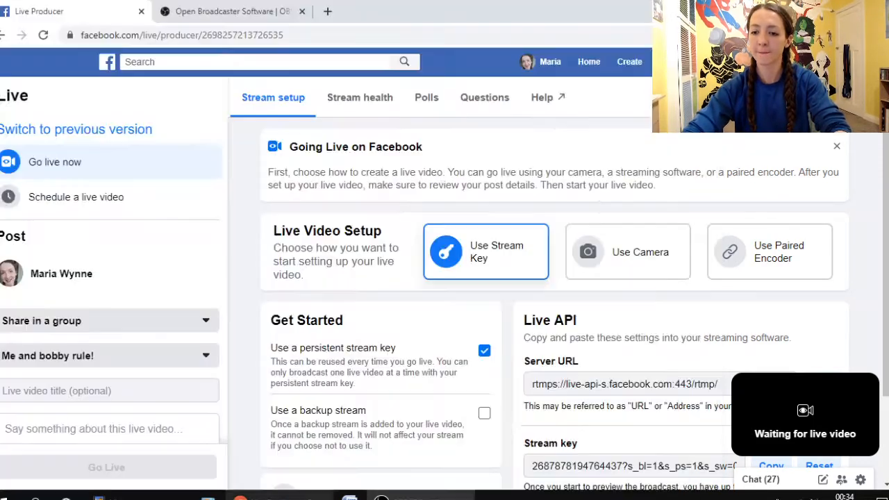
{"action": "left_click", "coordinate": [766, 467]}
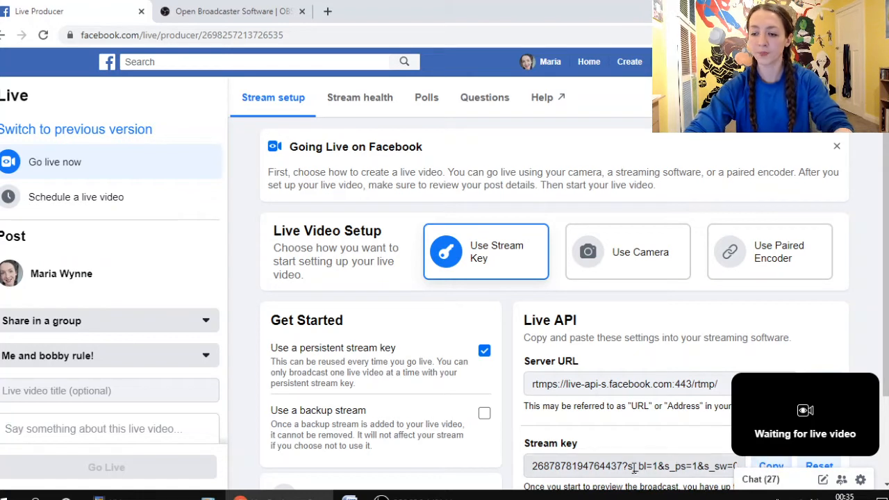
Switch to OBS, paste the Facebook stream key into the stream settings, and save the changes.
{"action": "mouse_move", "coordinate": [436, 498]}
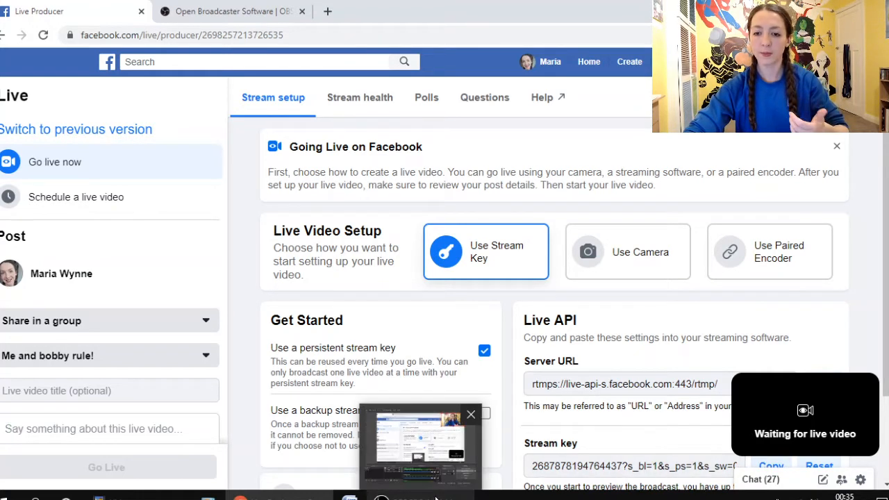
{"action": "left_click", "coordinate": [437, 480]}
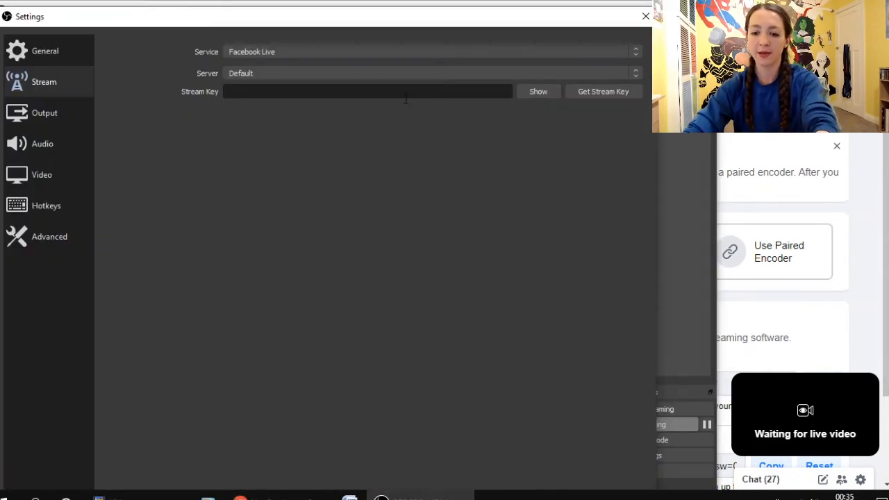
{"action": "key", "text": "ctrl+v"}
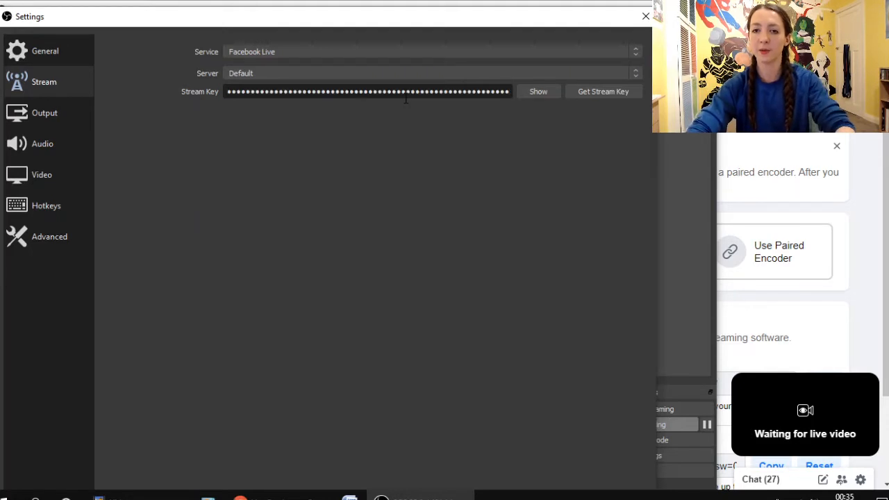
{"action": "left_click", "coordinate": [646, 17]}
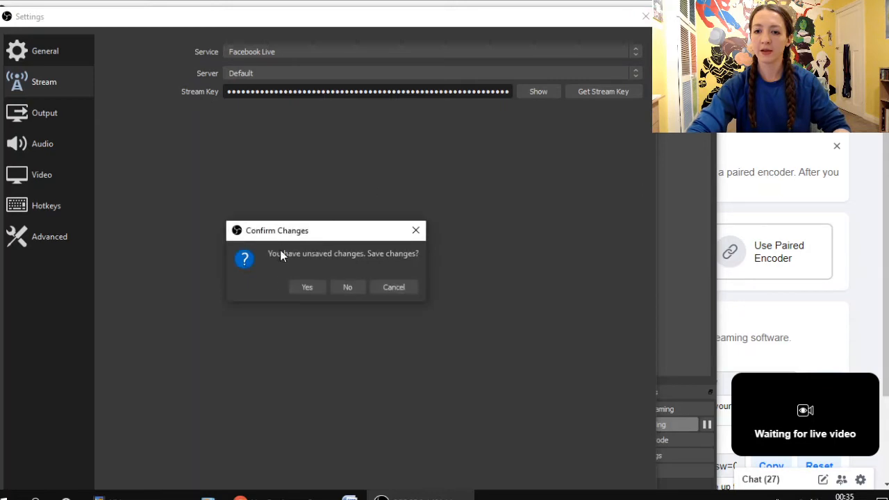
{"action": "left_click", "coordinate": [307, 287]}
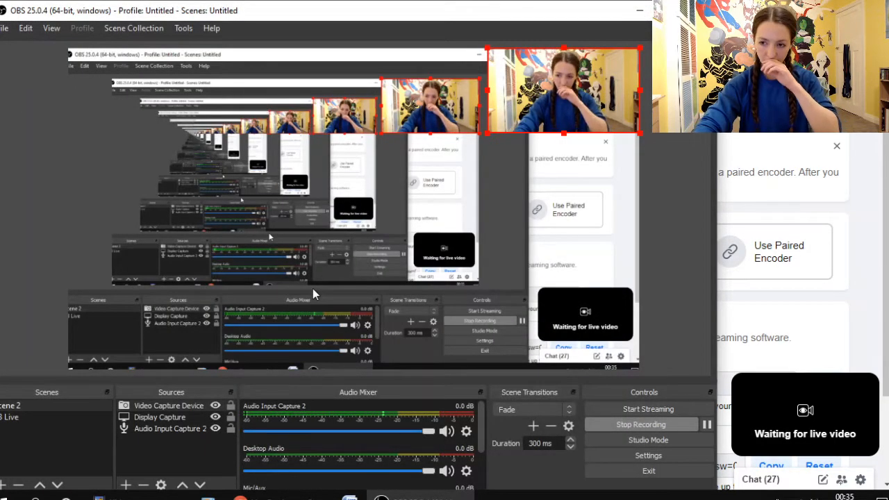
Start streaming from OBS and switch back to the Facebook Live Producer page in Chrome.
{"action": "left_click", "coordinate": [612, 408]}
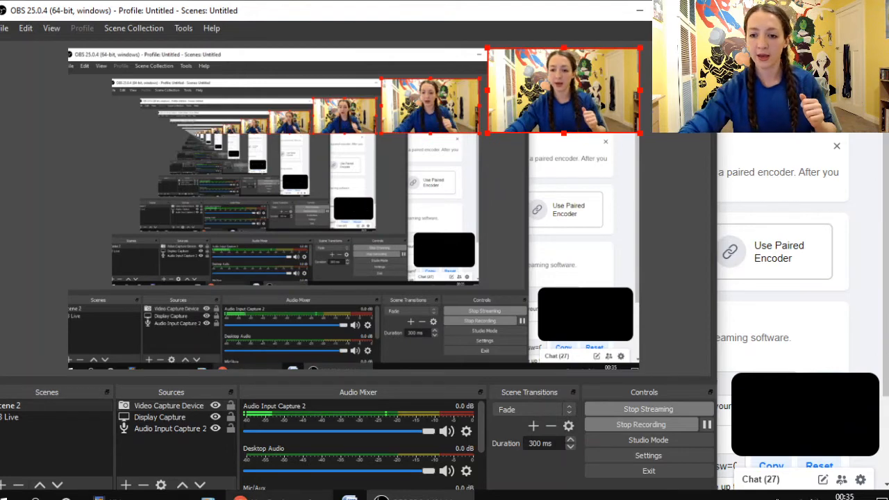
{"action": "mouse_move", "coordinate": [240, 498]}
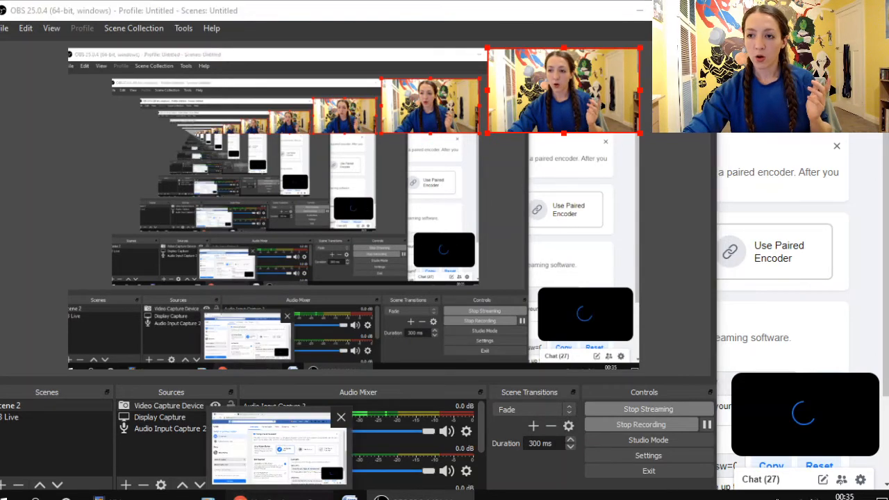
{"action": "left_click", "coordinate": [240, 498]}
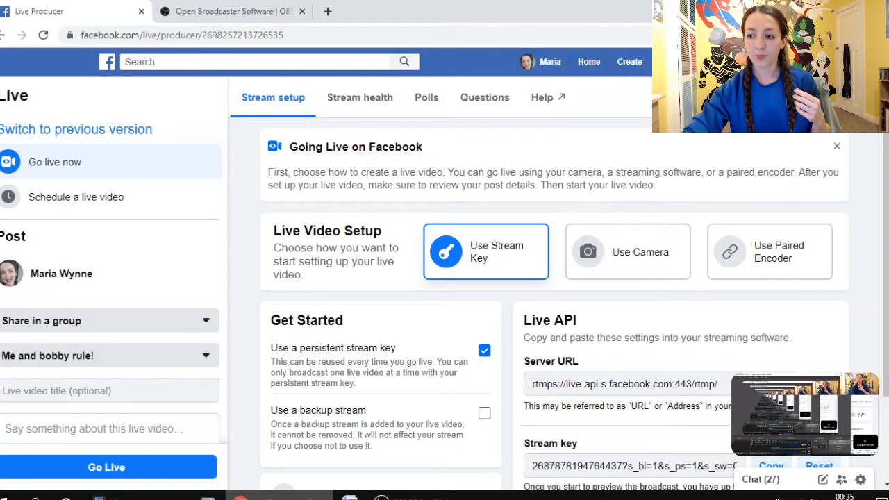
Title the live video "hi" and start the live broadcast to the group.
{"action": "left_click", "coordinate": [125, 392]}
{"action": "type", "text": "hi"}
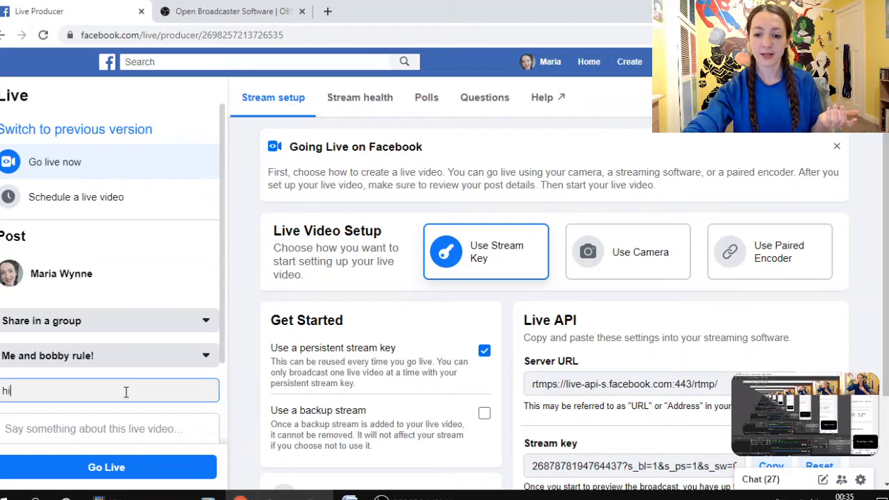
{"action": "left_click", "coordinate": [159, 465]}
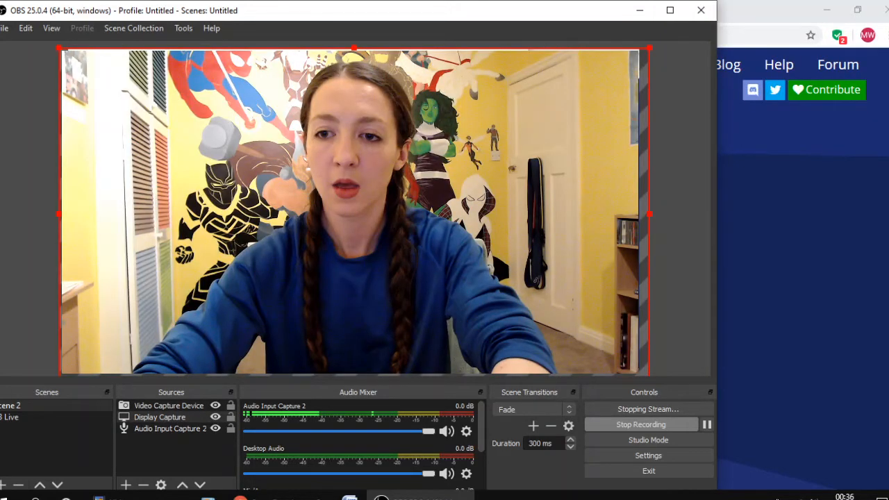
Deselect the webcam source in the OBS preview canvas.
{"action": "left_click", "coordinate": [665, 287]}
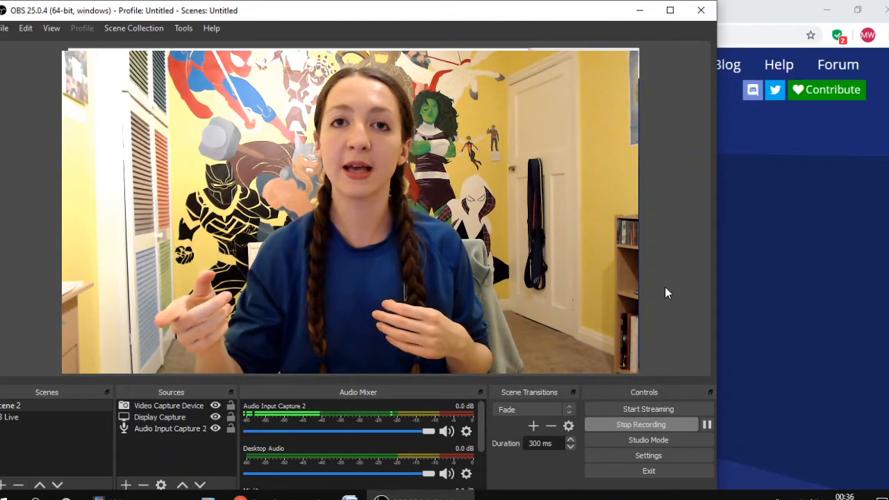